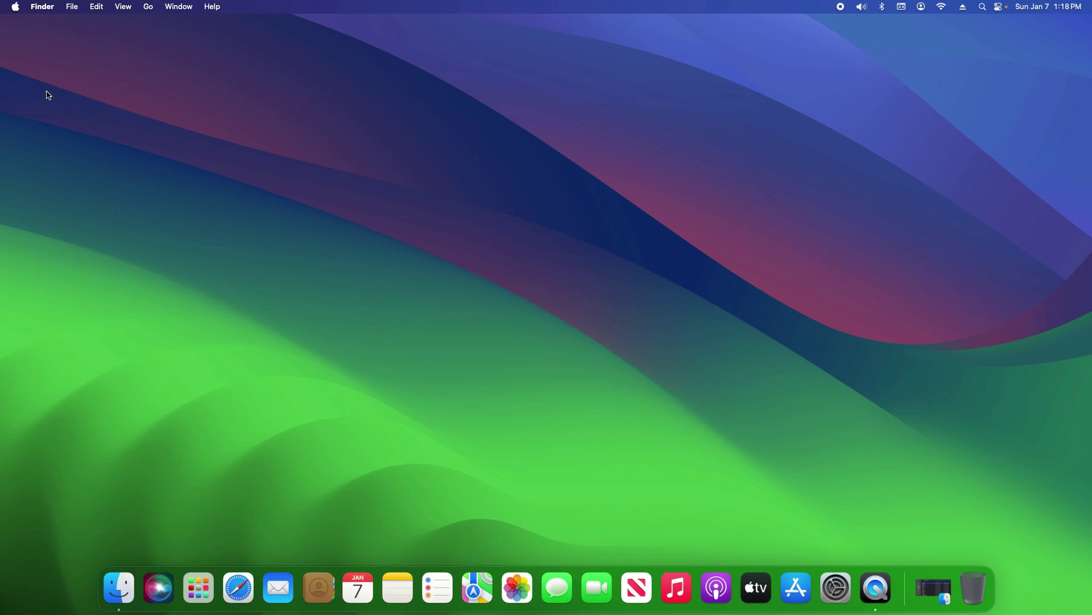
# Open System Settings from the Apple menu and go to the Wi-Fi page.
pyautogui.click(15, 8)
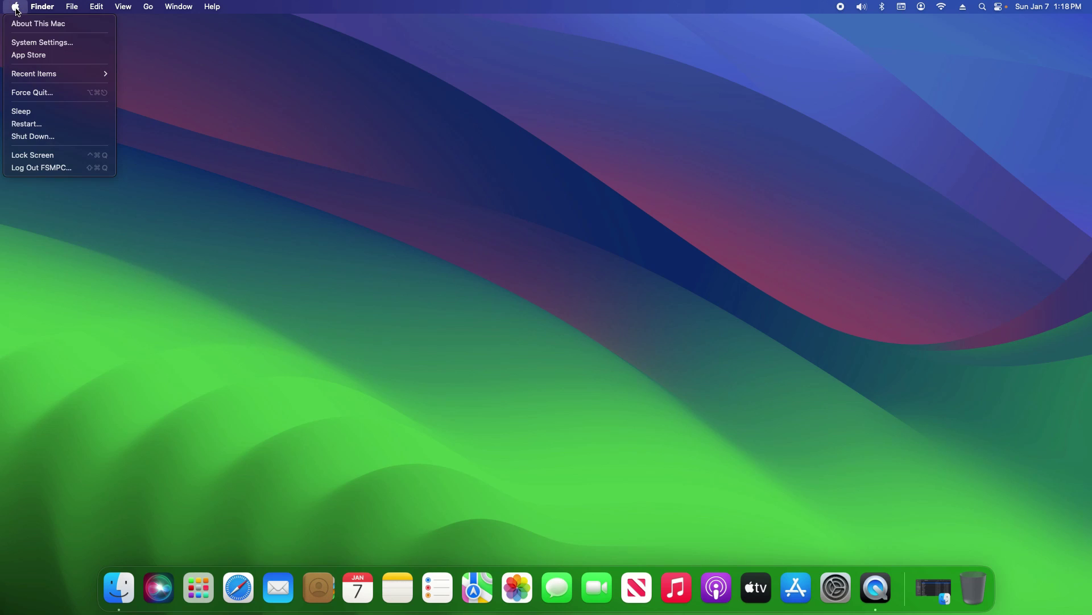
pyautogui.click(47, 44)
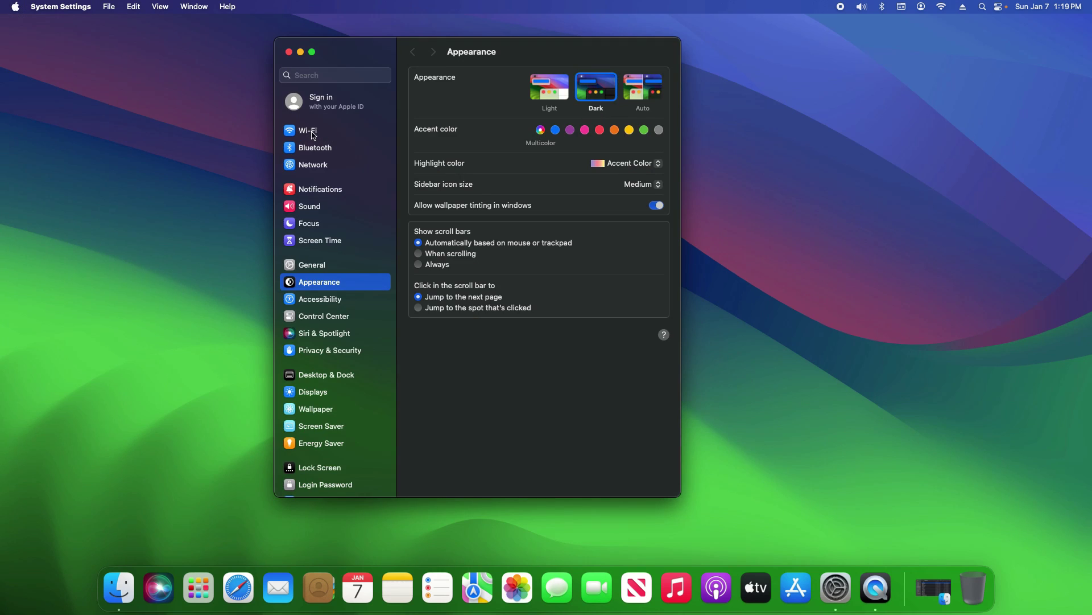
pyautogui.click(315, 135)
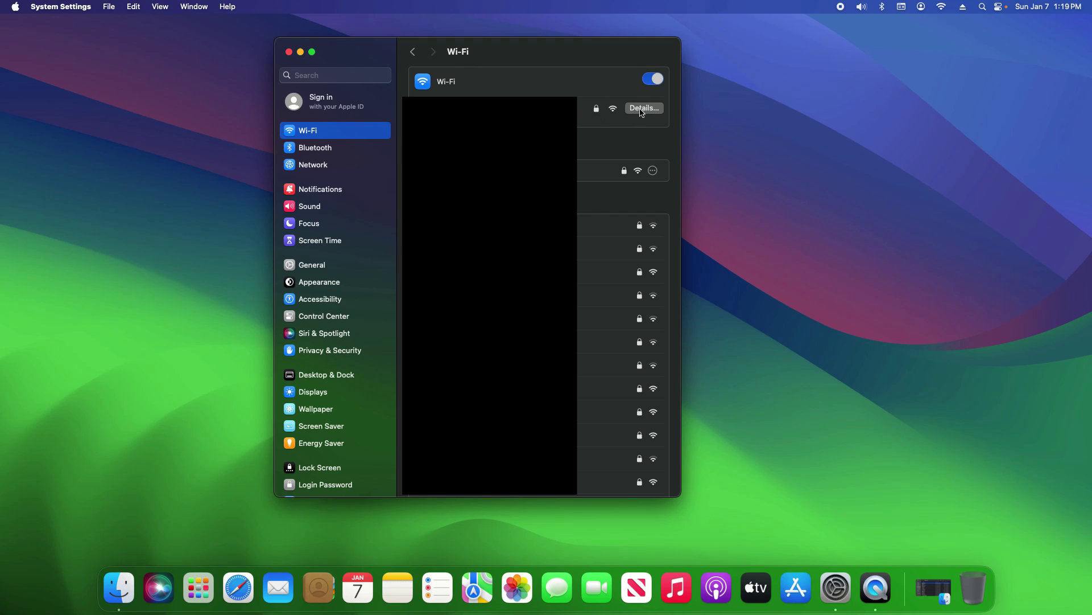
# Review the connected Wi-Fi network's Network Settings sheet, then close it and go to Bluetooth.
pyautogui.click(653, 171)
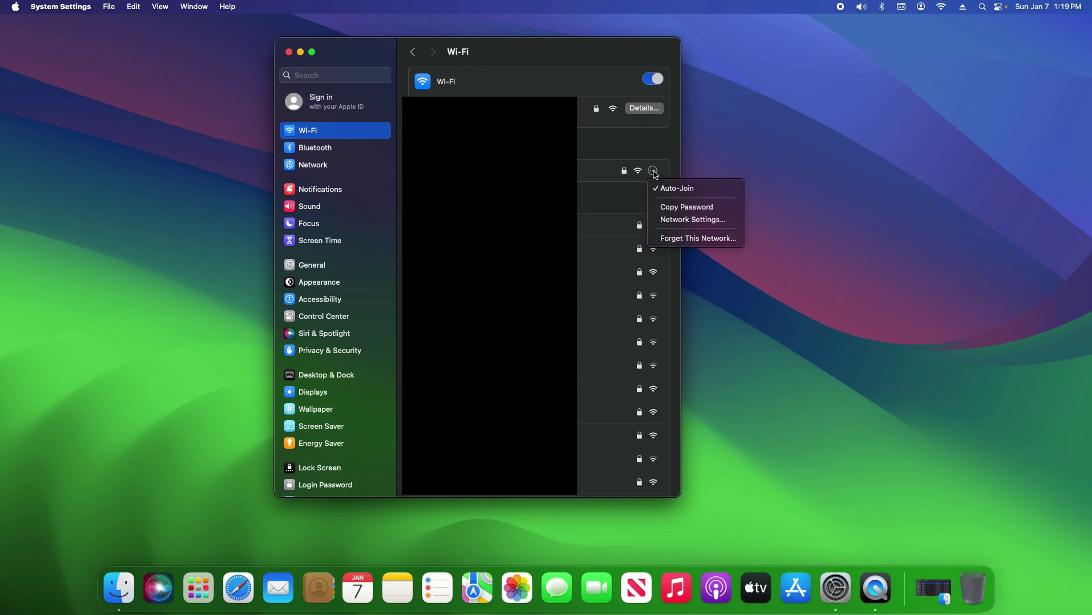
pyautogui.click(672, 221)
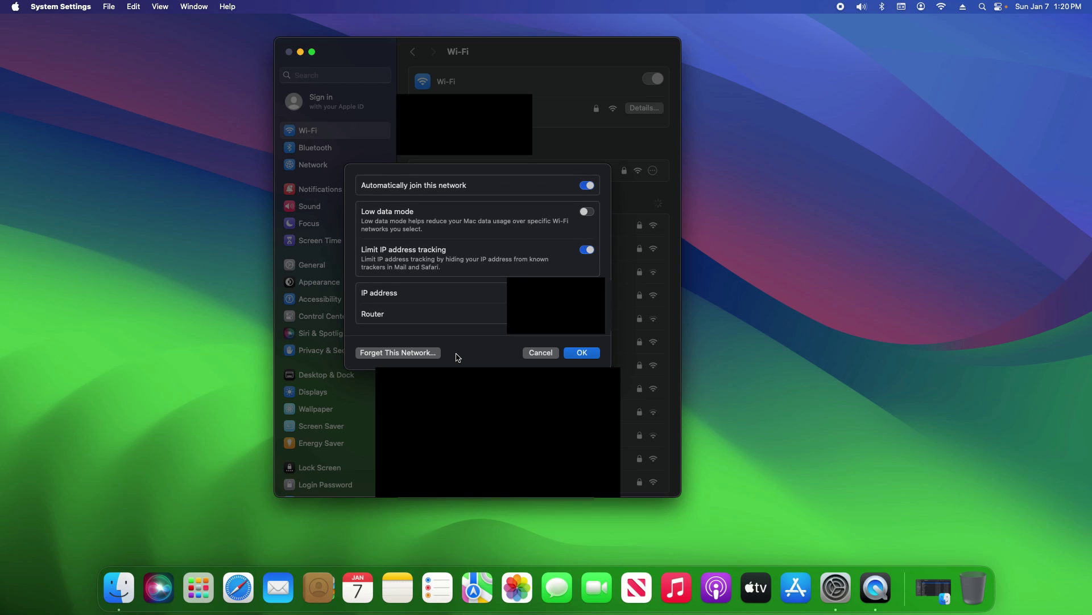
pyautogui.press('Escape')
pyautogui.click(314, 149)
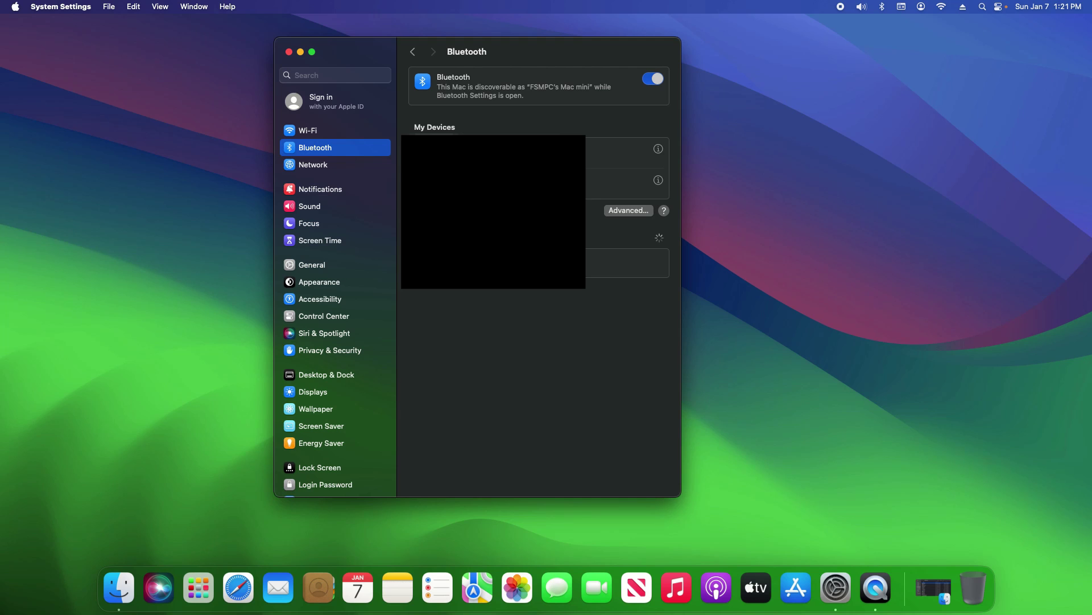
pyautogui.moveTo(617, 194)
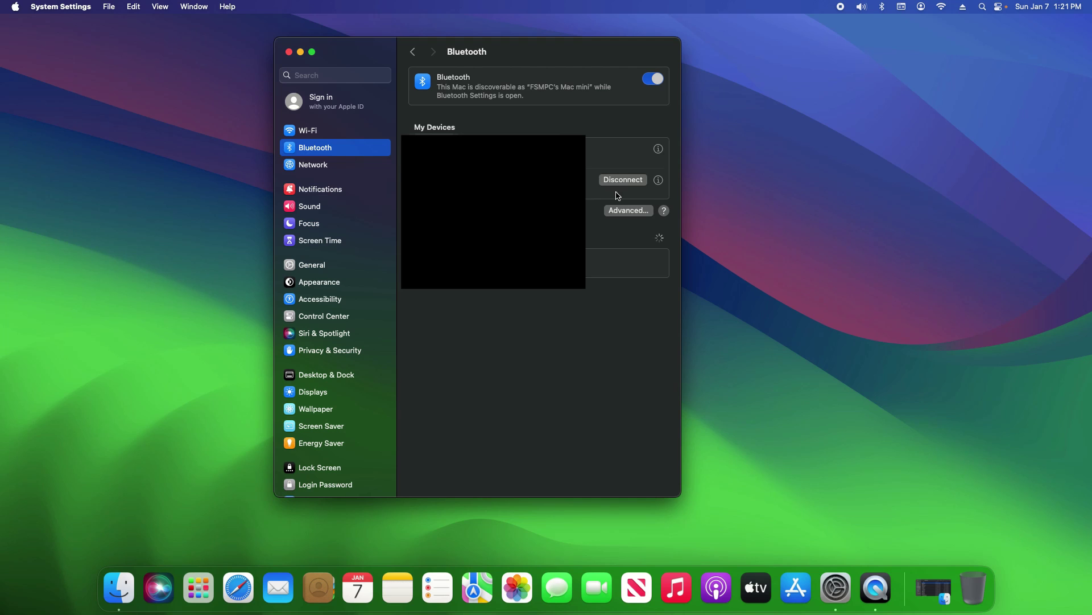
pyautogui.click(659, 181)
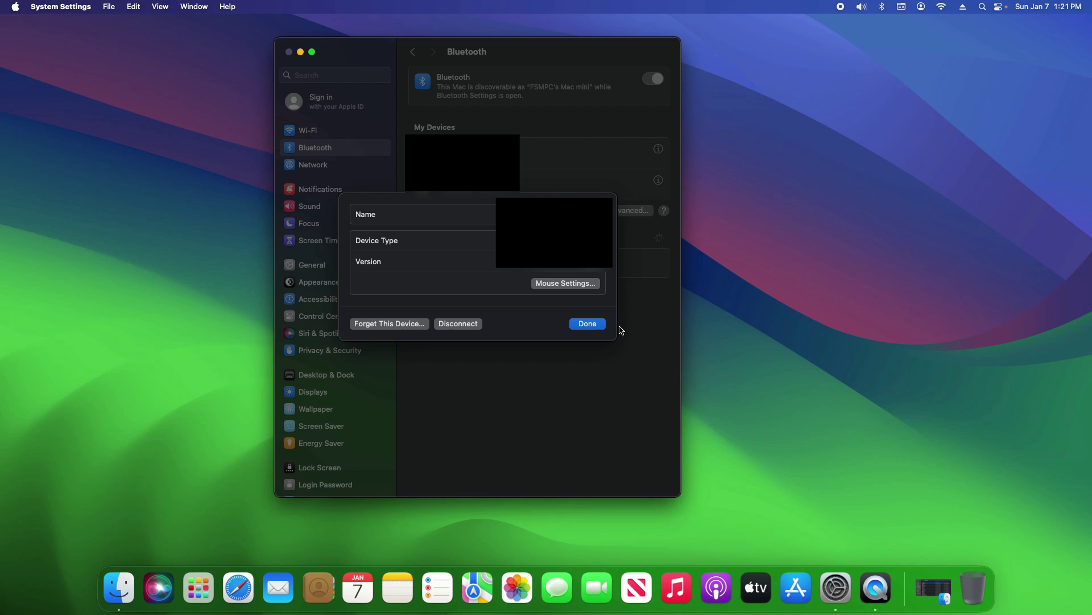
pyautogui.click(586, 326)
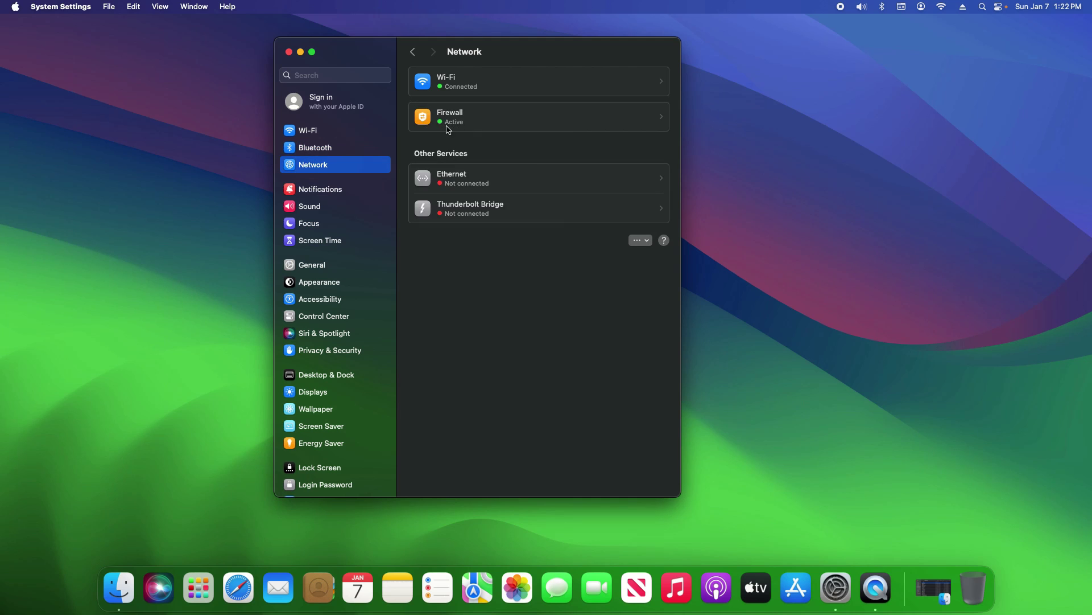
# Inspect an app's Allow incoming connections choices in Firewall Options without changing anything.
pyautogui.click(504, 122)
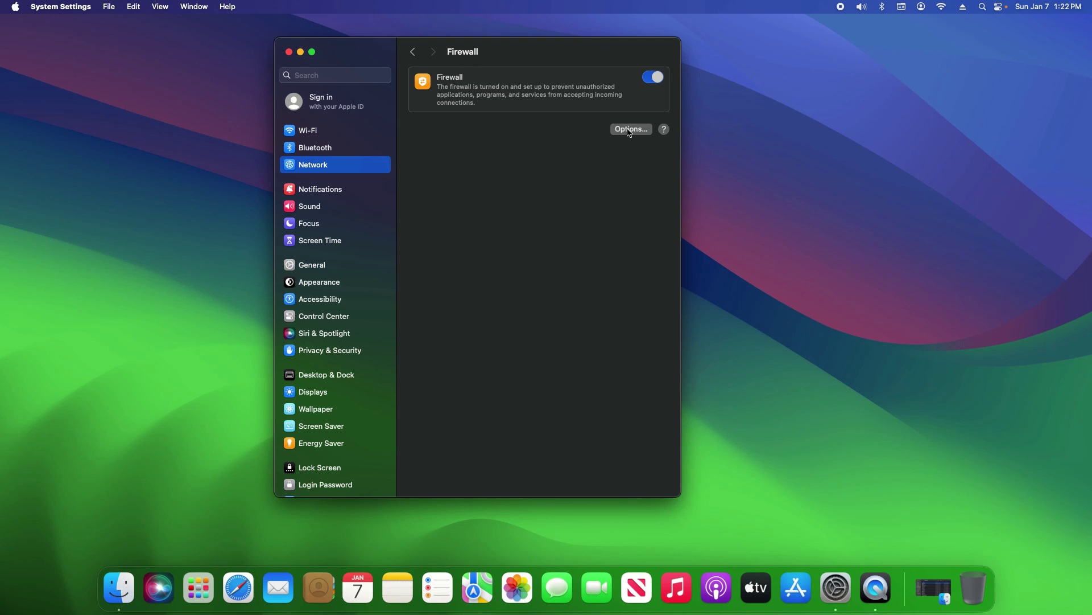
pyautogui.click(629, 129)
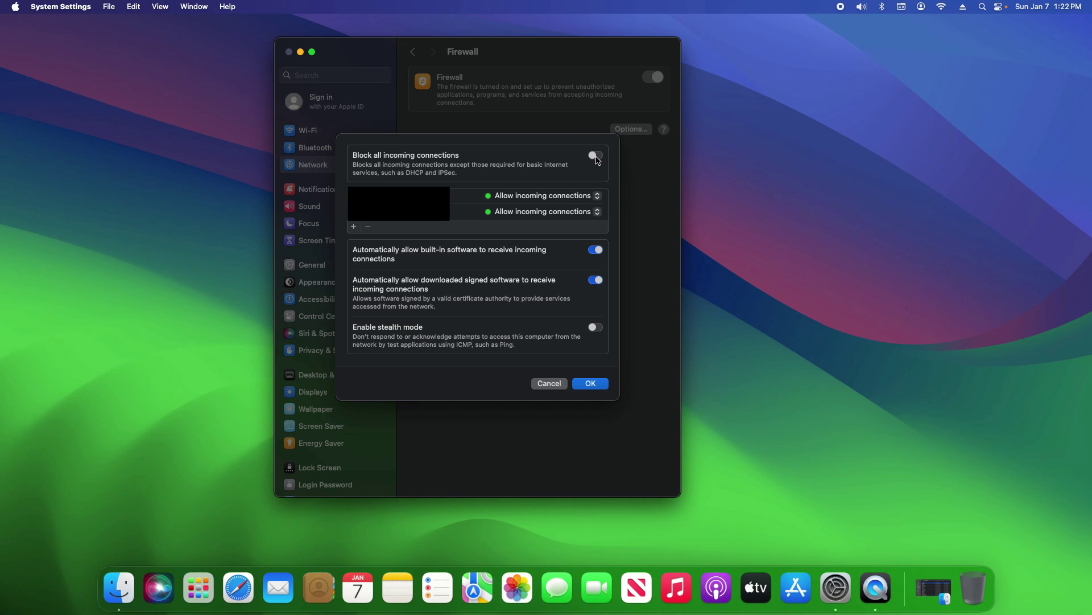
pyautogui.click(588, 202)
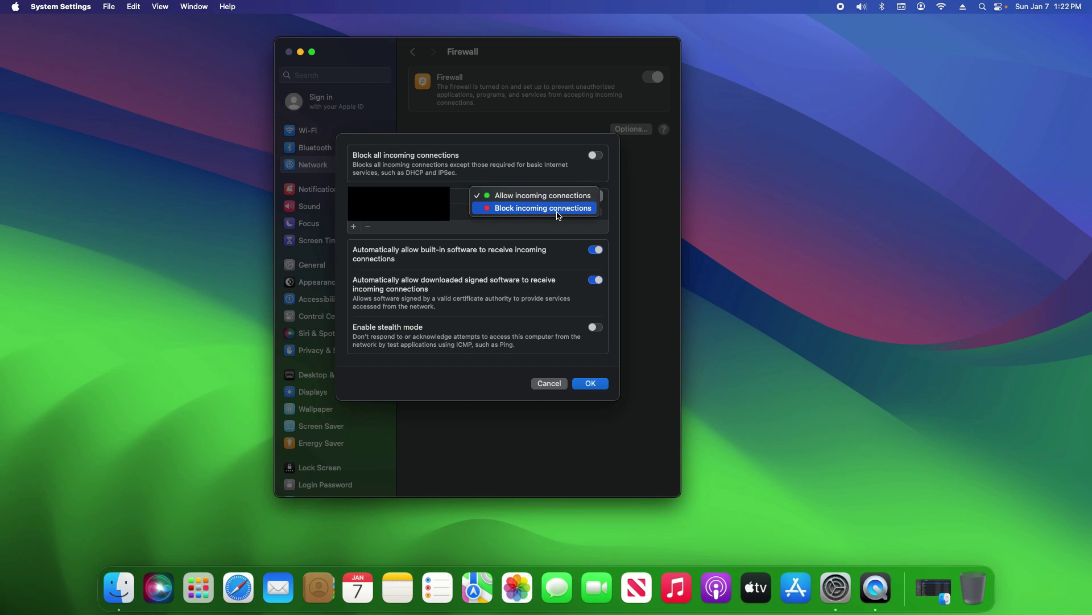
pyautogui.click(559, 156)
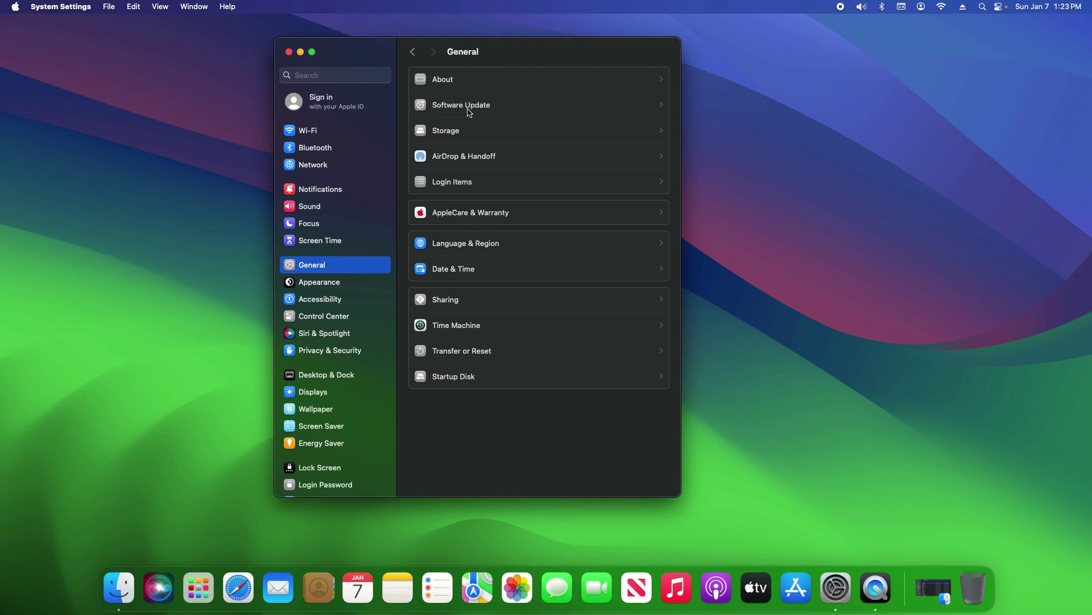
# Check Software Update under General, then go back to the Login Items page.
pyautogui.click(469, 110)
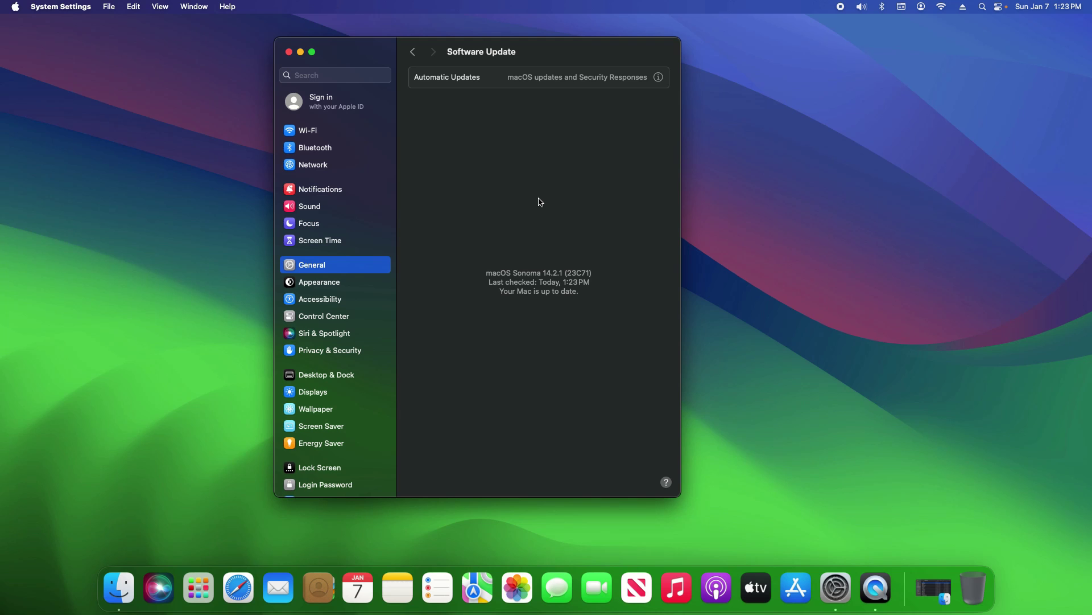
pyautogui.click(415, 54)
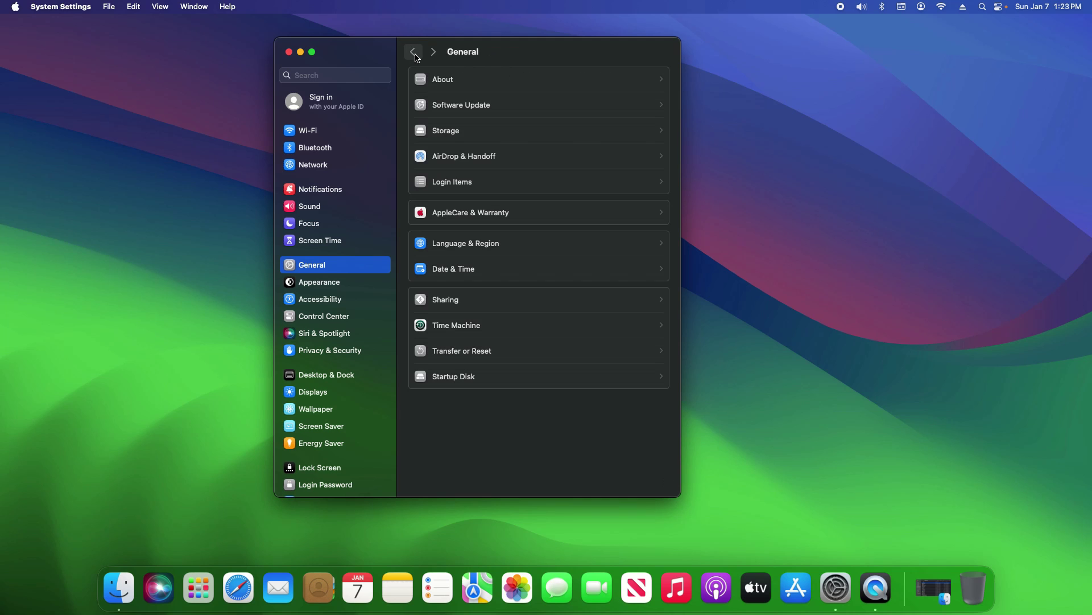
pyautogui.click(450, 184)
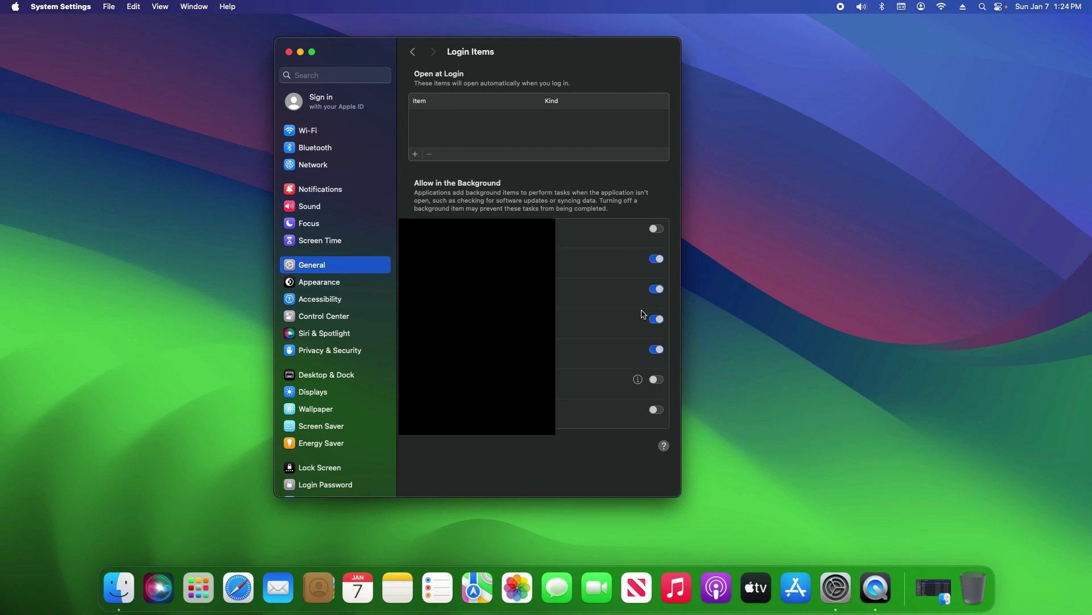
# In Privacy & Security, view the Sensitive Content Warning page to confirm it is off.
pyautogui.click(333, 353)
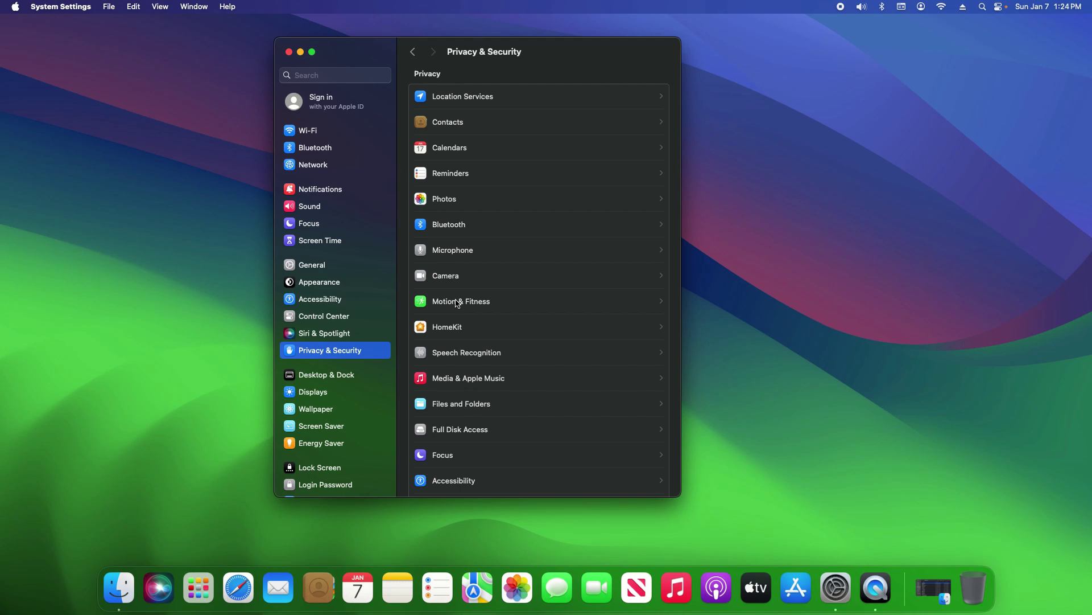
pyautogui.scroll(-10, 458, 303)
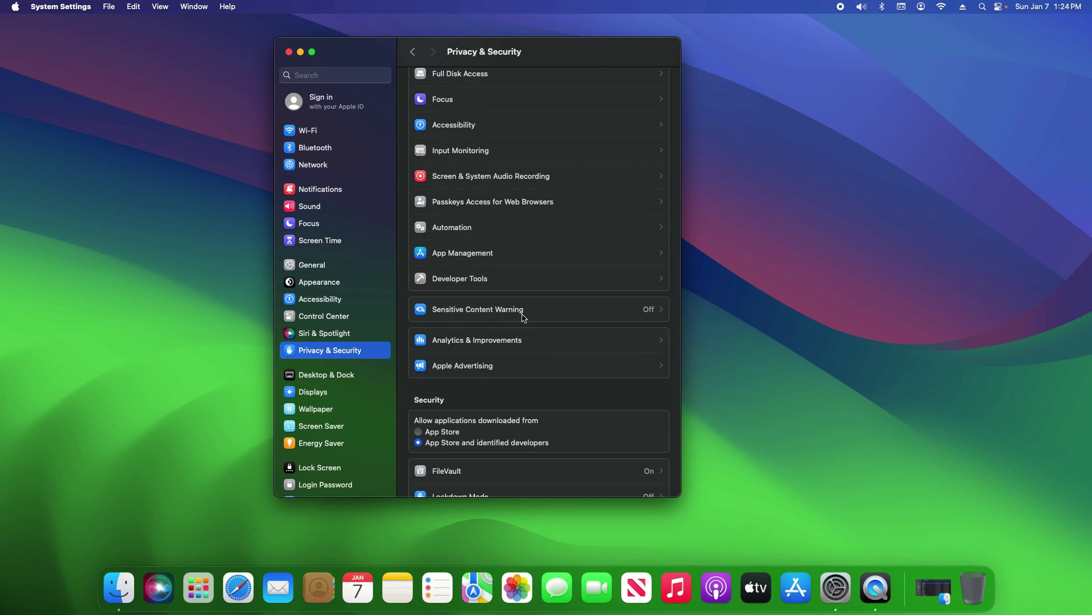
pyautogui.click(524, 318)
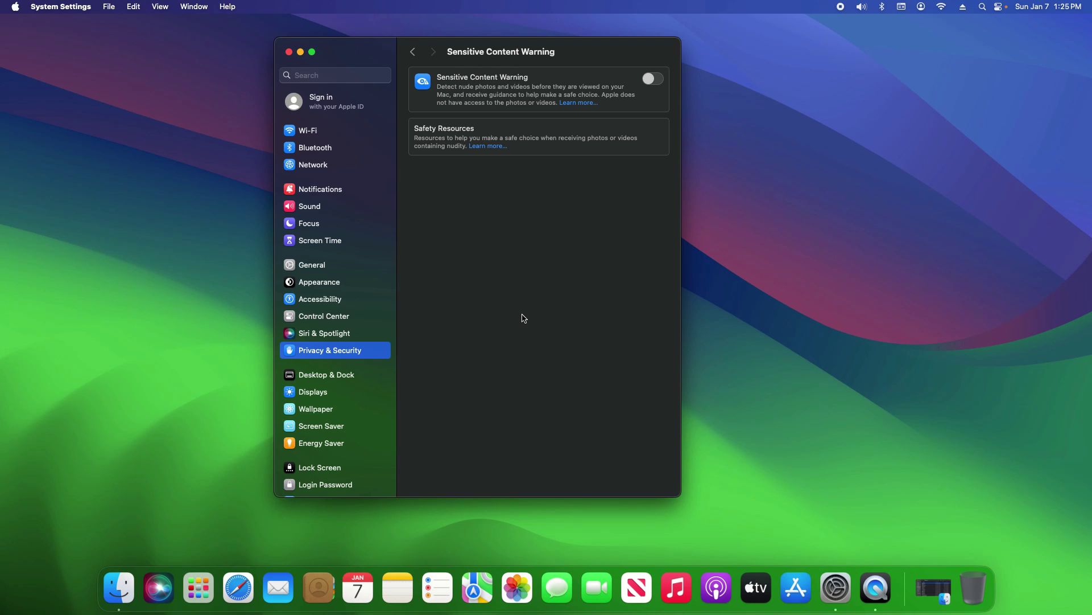
# Check Analytics & Improvements and Apple Advertising, returning to Privacy & Security after each.
pyautogui.click(416, 49)
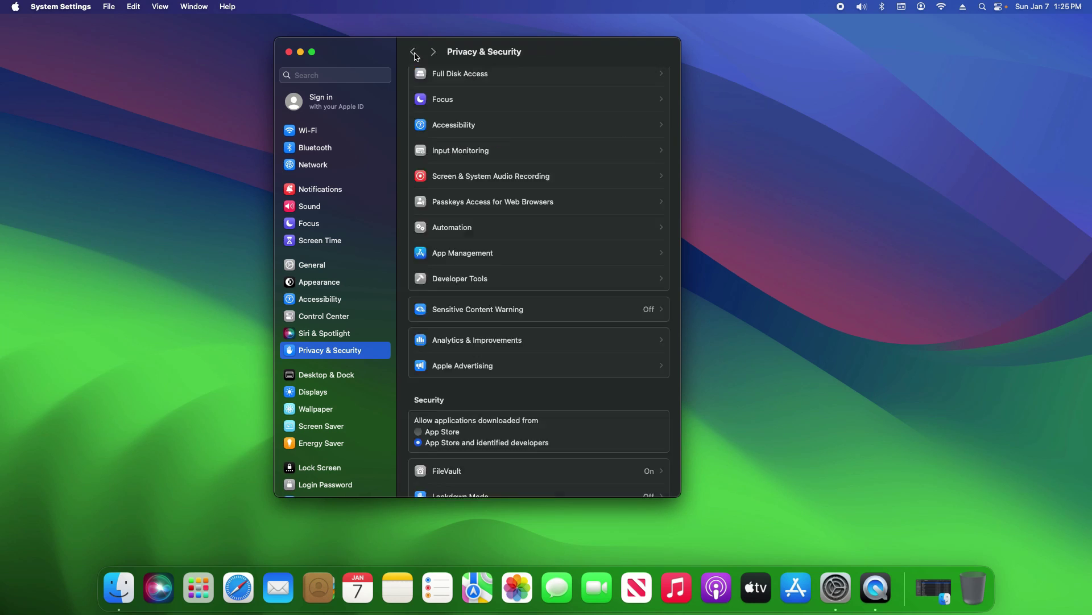
pyautogui.click(459, 342)
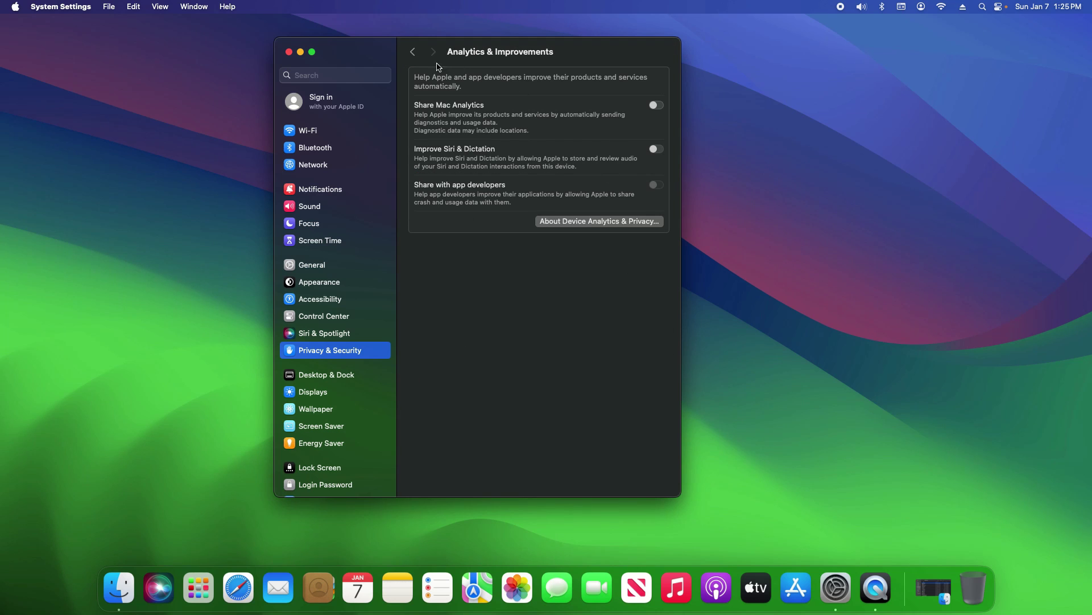
pyautogui.click(415, 54)
pyautogui.click(463, 365)
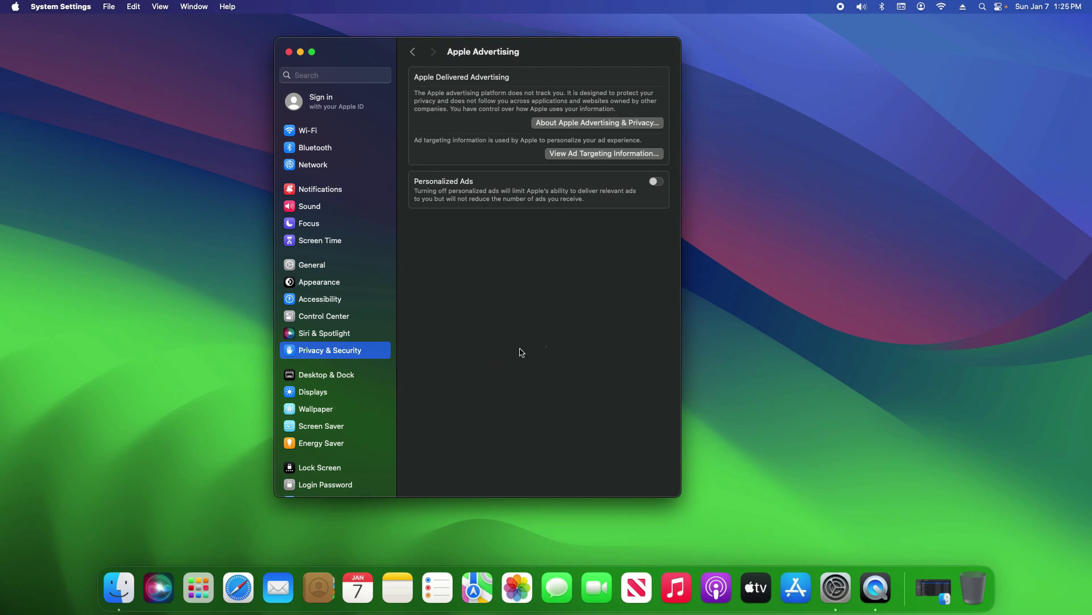
pyautogui.click(412, 55)
pyautogui.scroll(-5, 450, 254)
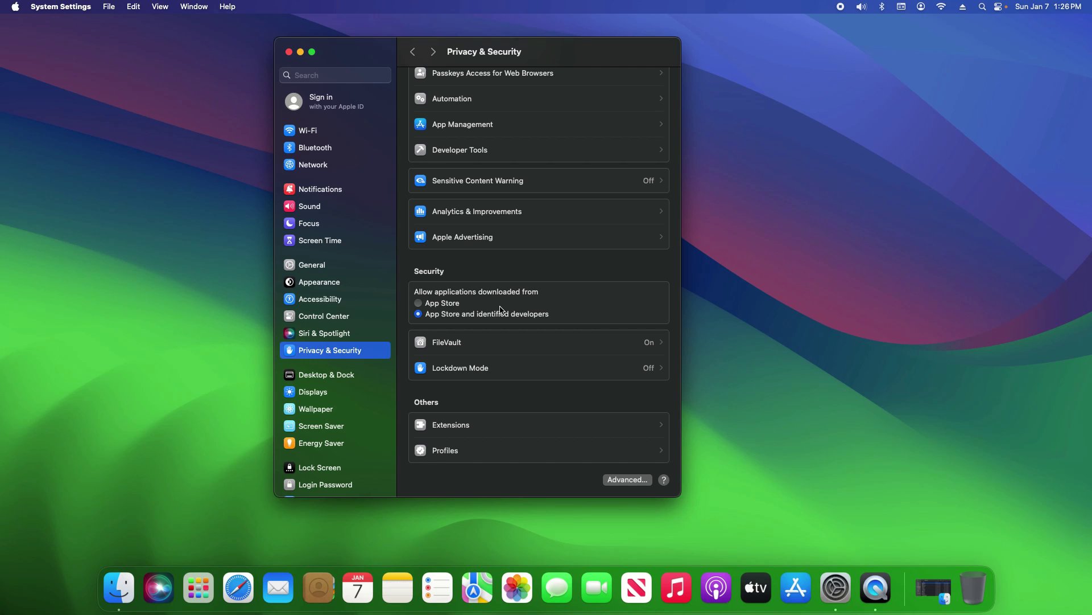
# Verify FileVault is on, then view the Lockdown Mode page while leaving it off.
pyautogui.click(461, 345)
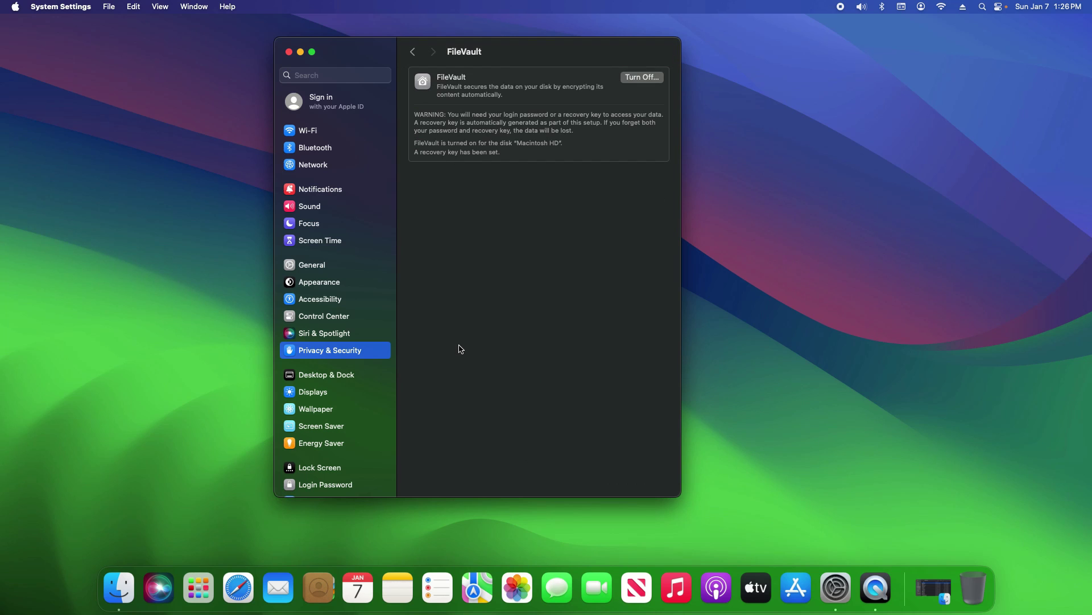
pyautogui.click(412, 52)
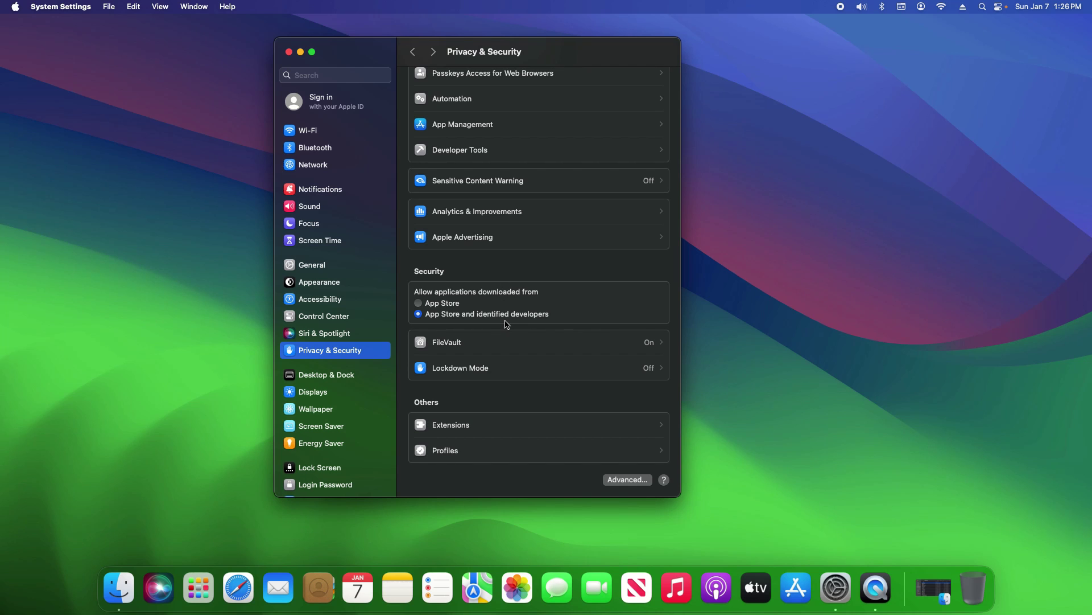
pyautogui.click(462, 373)
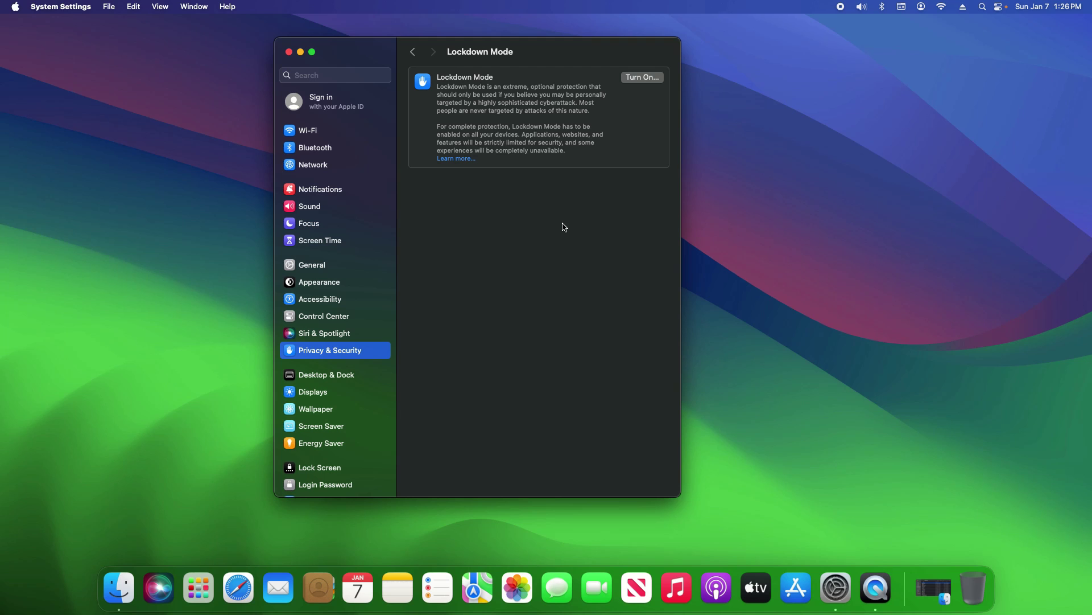
# Review the installed Extensions, then check the Profiles page for installed profiles.
pyautogui.press('super+bracketleft')
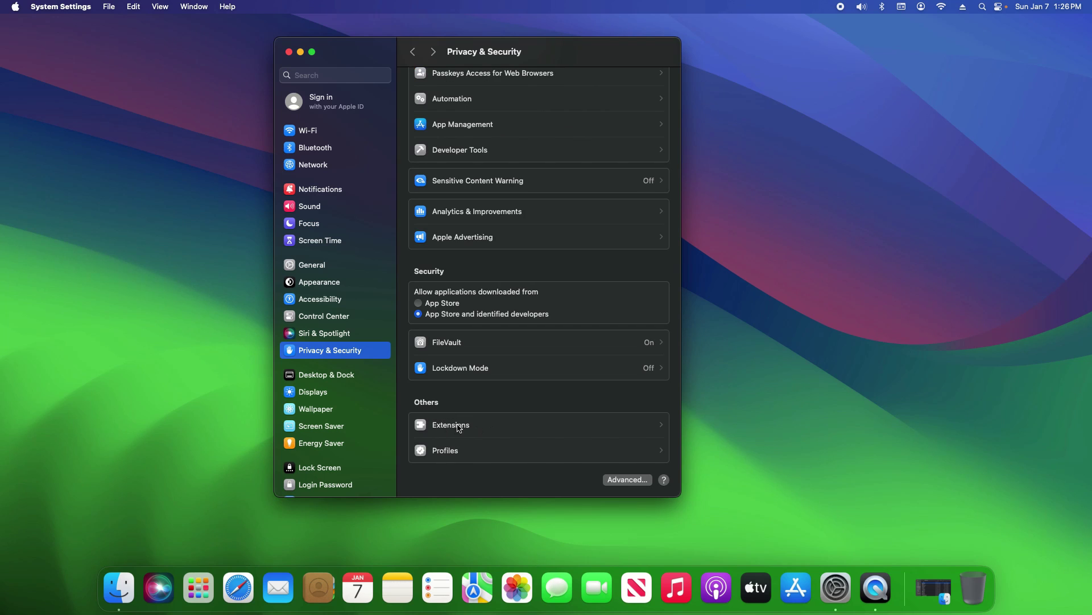
pyautogui.click(452, 426)
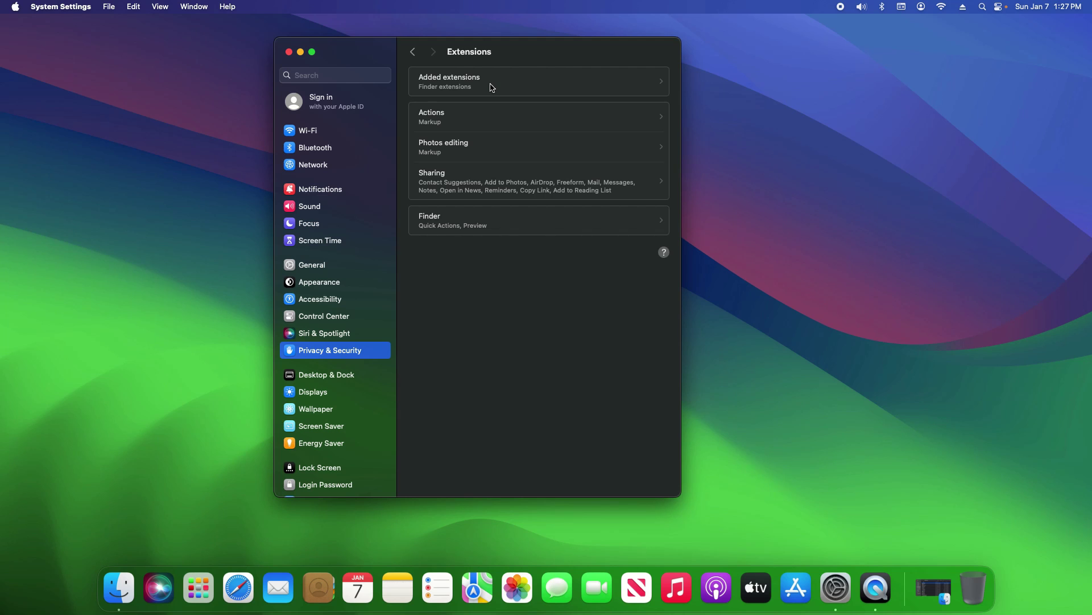
pyautogui.press('super+bracketleft')
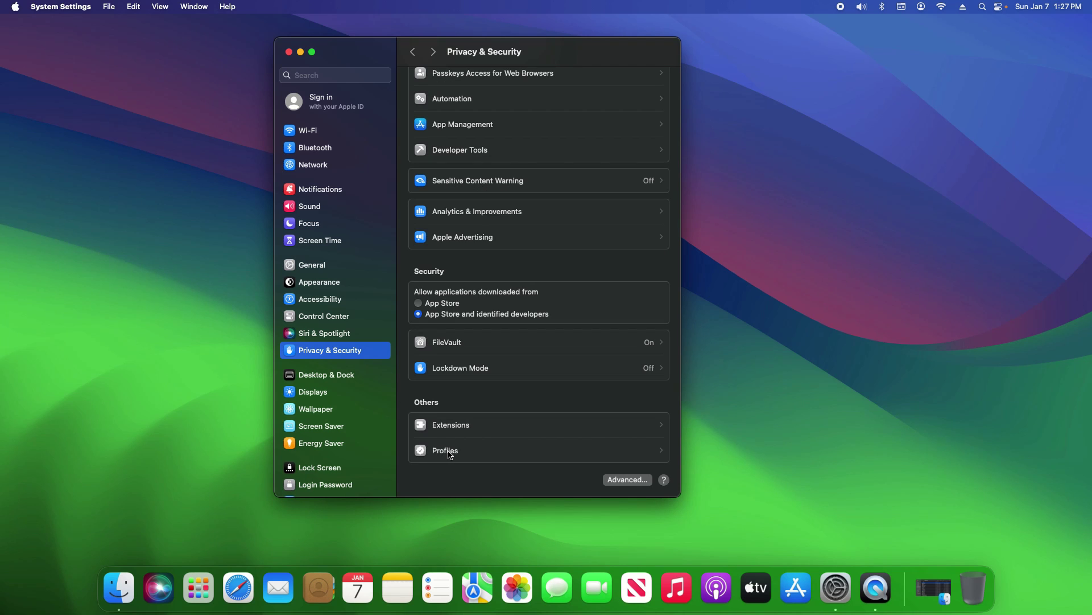
pyautogui.click(450, 452)
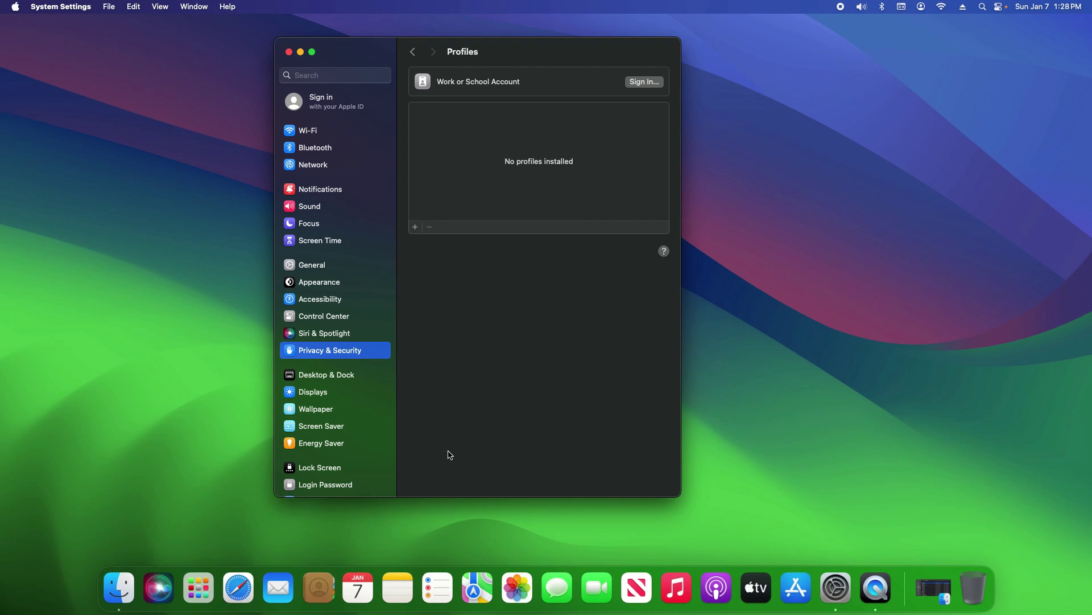
# View the Advanced security options on Privacy & Security, then dismiss them.
pyautogui.press('super+[')
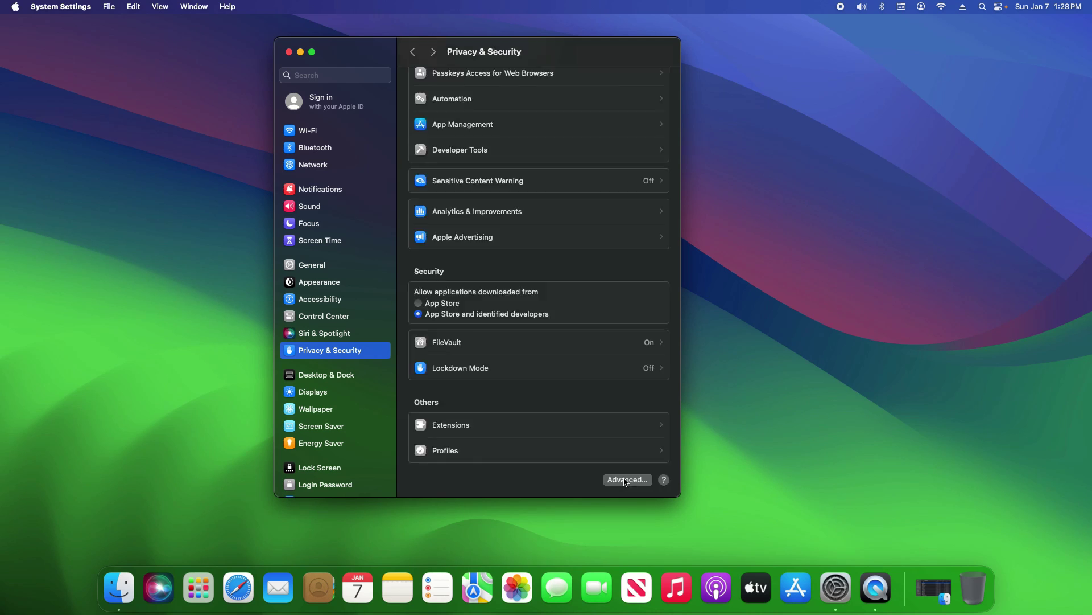
pyautogui.click(626, 479)
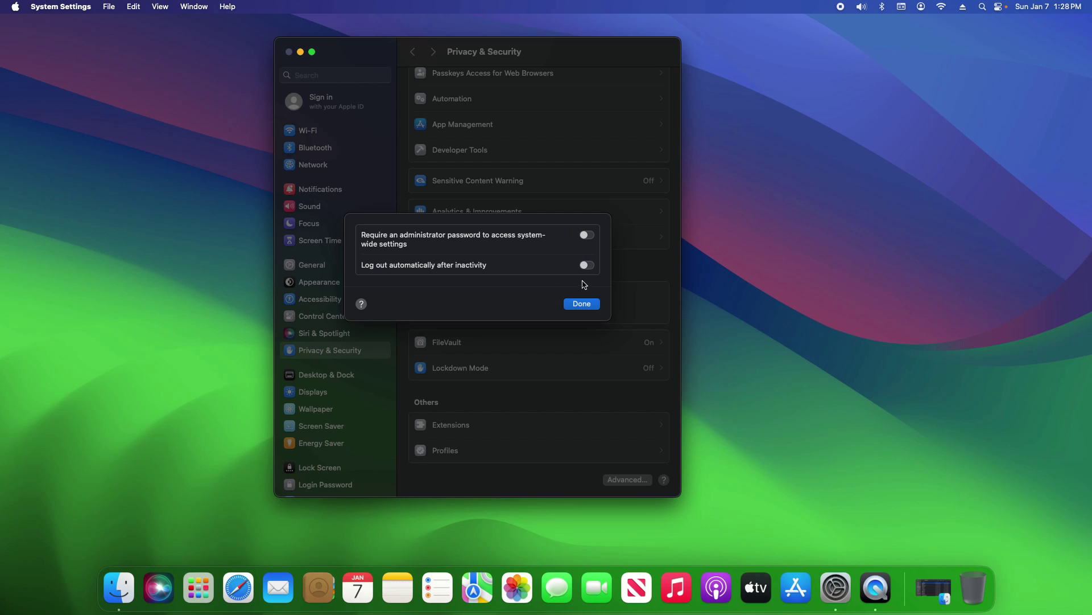
pyautogui.click(569, 304)
# Check the Lock Screen password-after-sleep delay, keeping it at After 15 minutes.
pyautogui.scroll(-2, 336, 342)
pyautogui.click(319, 407)
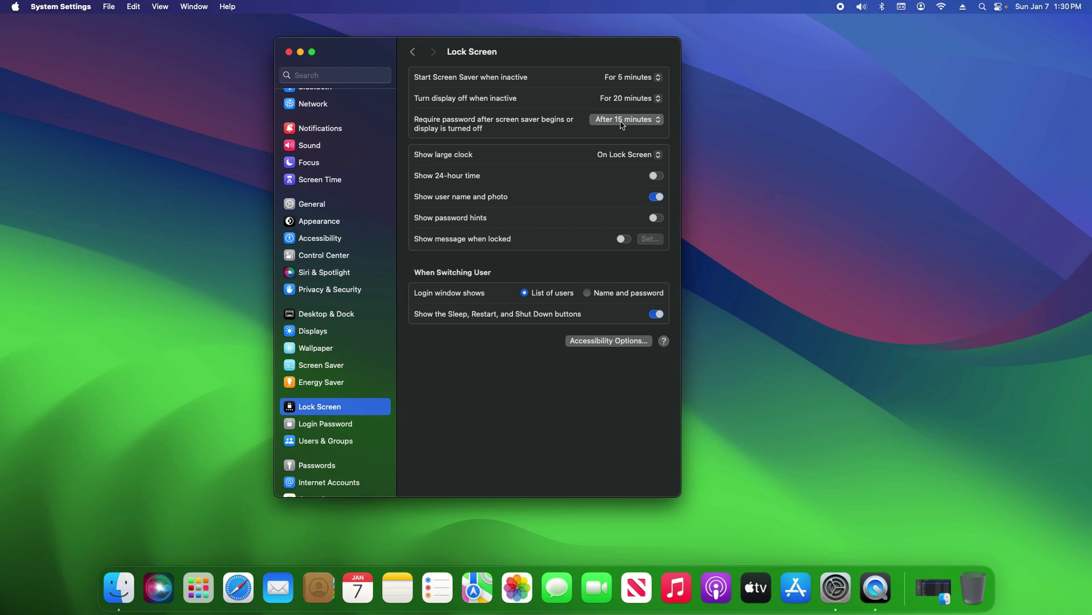
pyautogui.click(622, 121)
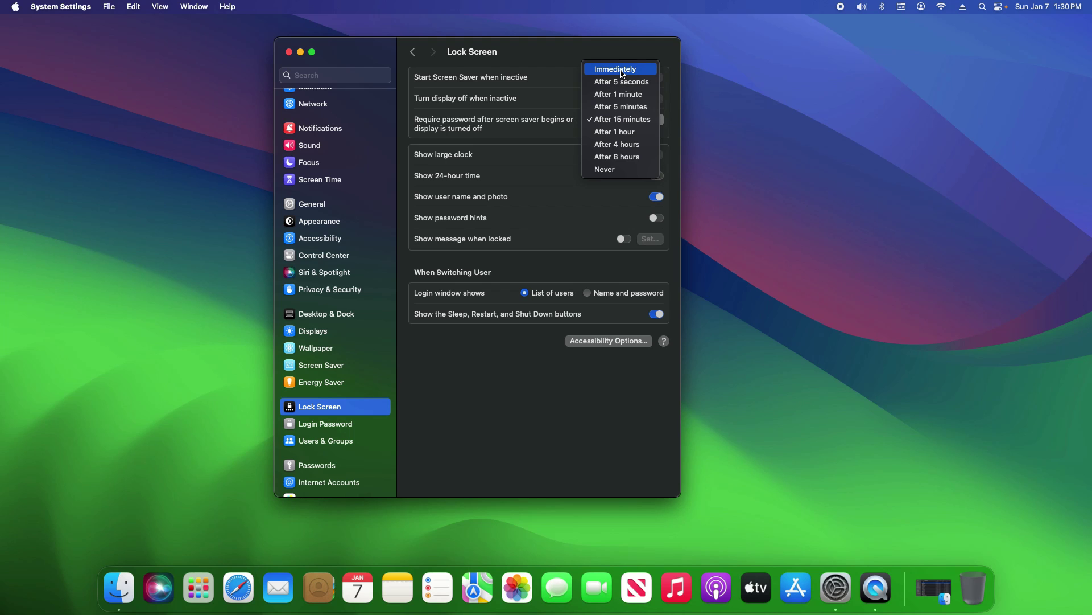
pyautogui.click(320, 444)
pyautogui.click(321, 444)
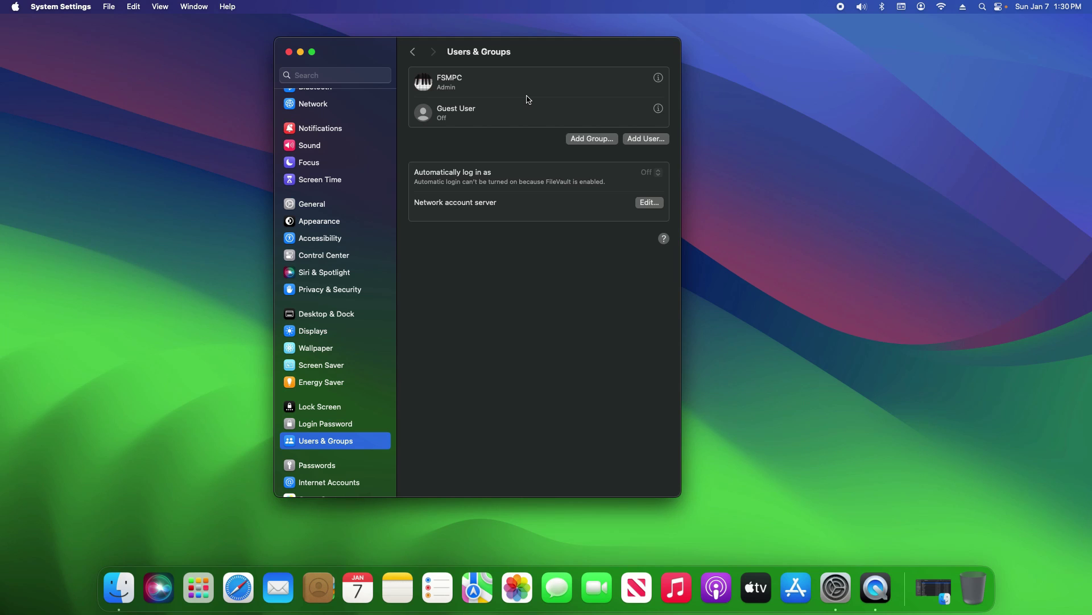
# Review the Passwords page's AutoFill and verification code options, then quit System Settings.
pyautogui.scroll(-5, 348, 329)
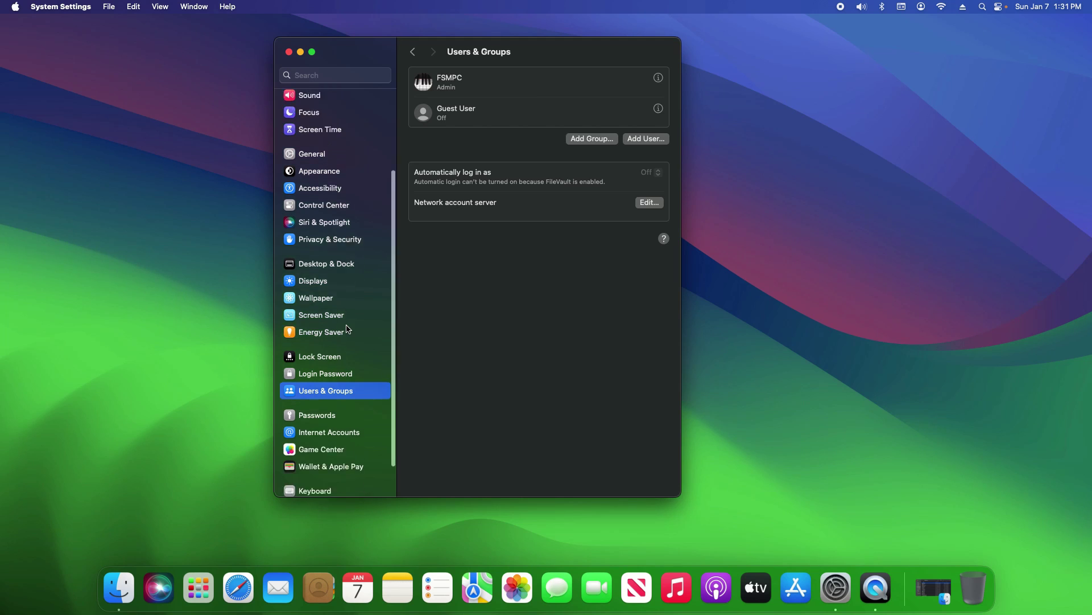
pyautogui.click(317, 375)
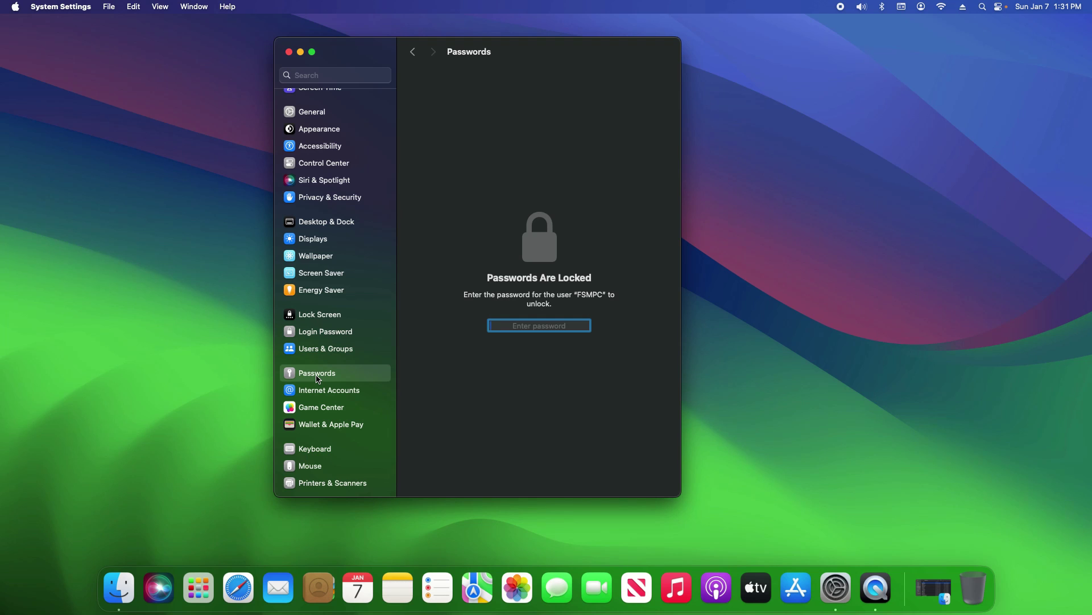
pyautogui.click(480, 140)
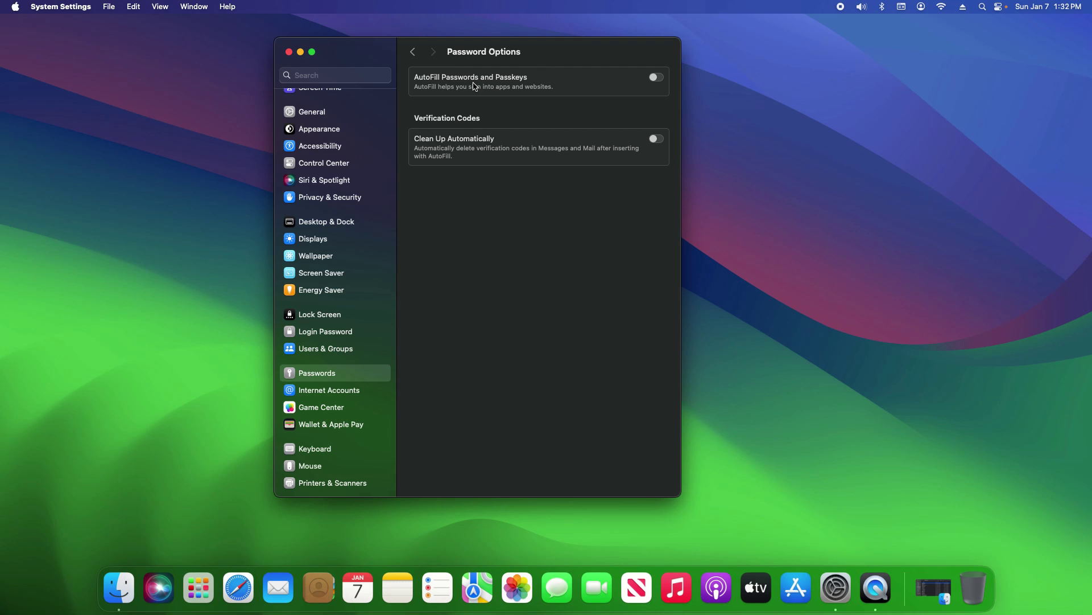
pyautogui.press('super+q')
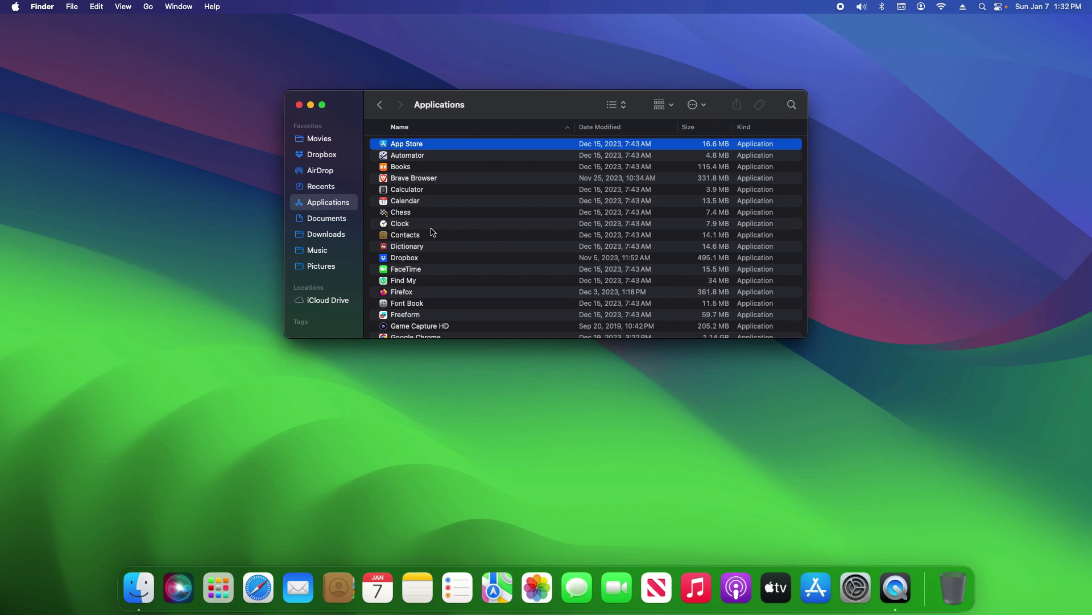
# Drag the Brave Browser app from Applications into the Trash.
pyautogui.moveTo(446, 178); pyautogui.dragTo(505, 184)
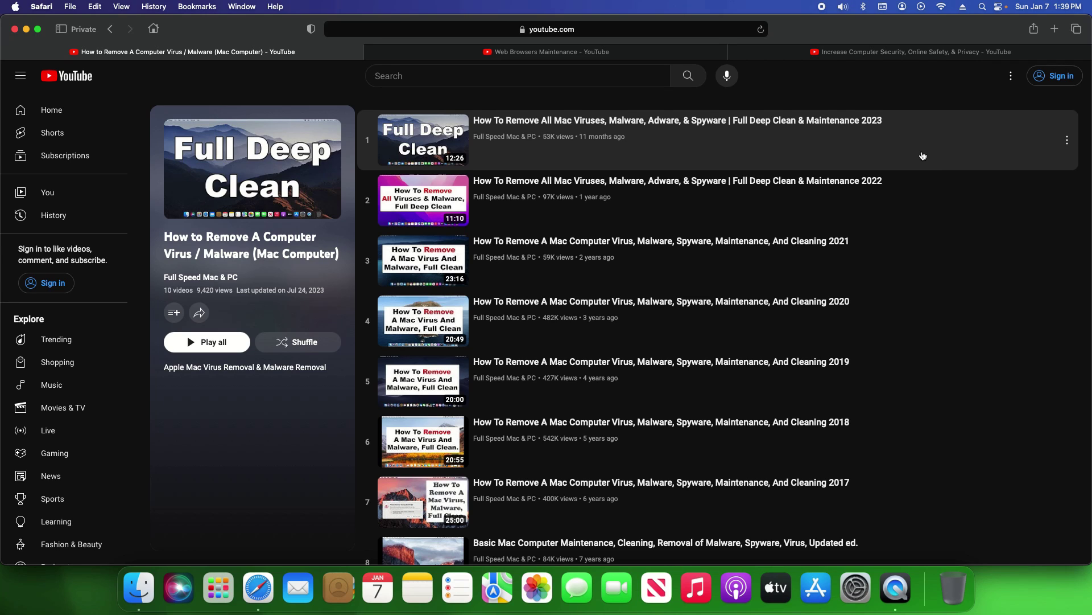
# View the Web Browsers Maintenance playlist, then the Increase Computer Security, Online Safety, & Privacy playlist.
pyautogui.hotkey('ctrl', 'Tab')
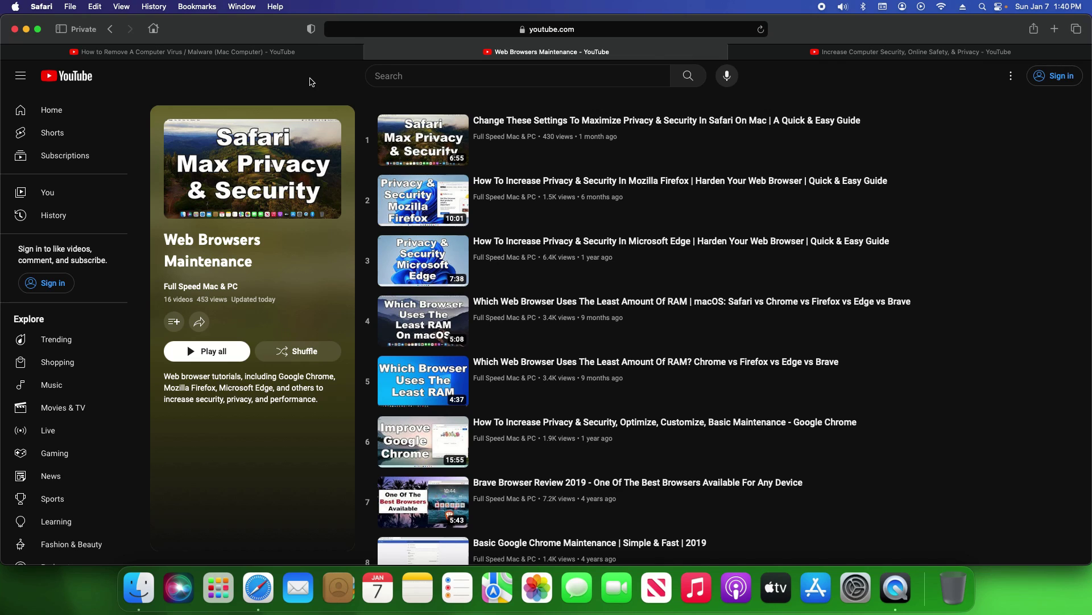
pyautogui.click(769, 53)
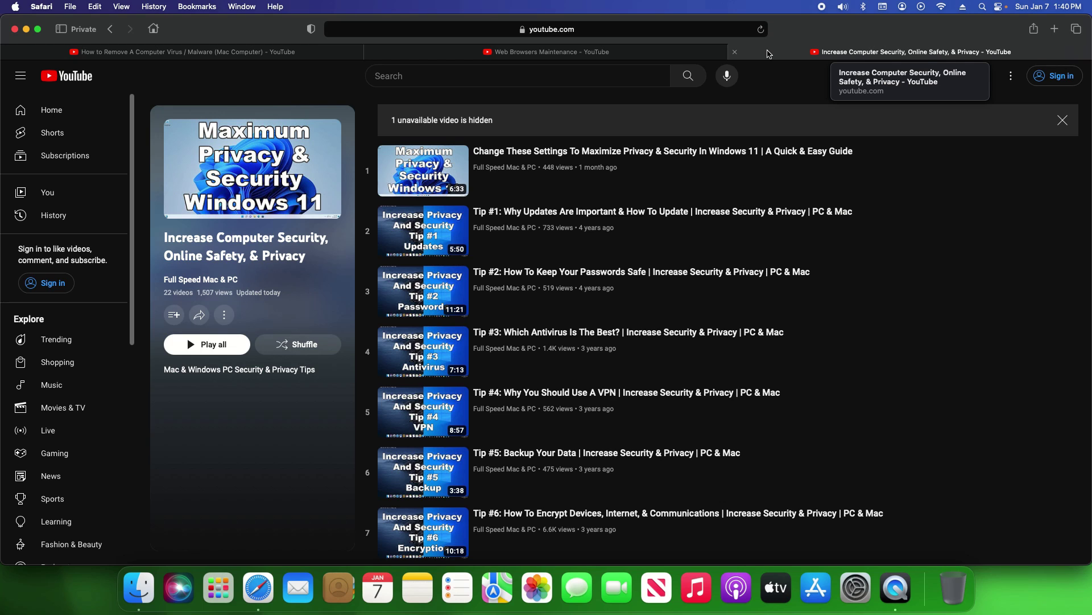
# Quit Safari with Command-Q, leaving the empty Finder desktop.
pyautogui.press('super+q')
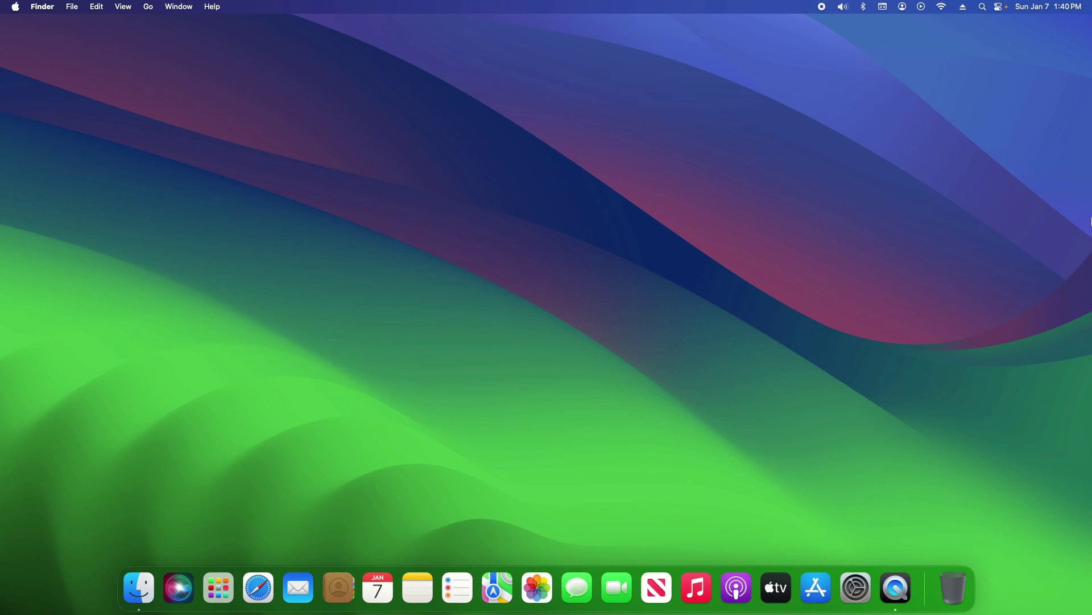